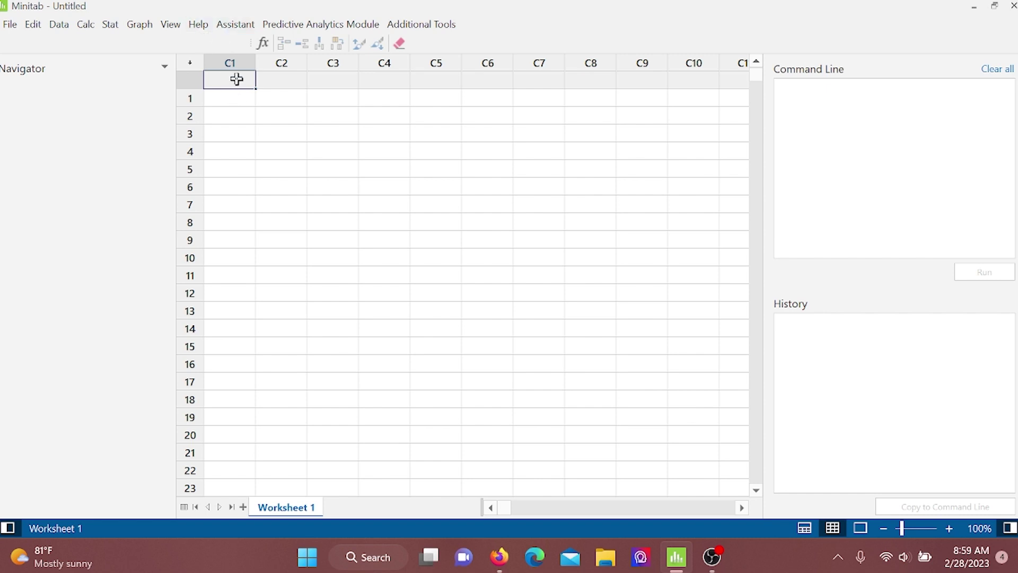
# - Name column C1 'pH' and enter rows 1–8: 5.25, 5.21, 5.09, 4.88, 5.25, 5.18, 5.07, 4.87
pyautogui.write('pH')
pyautogui.press('Return')
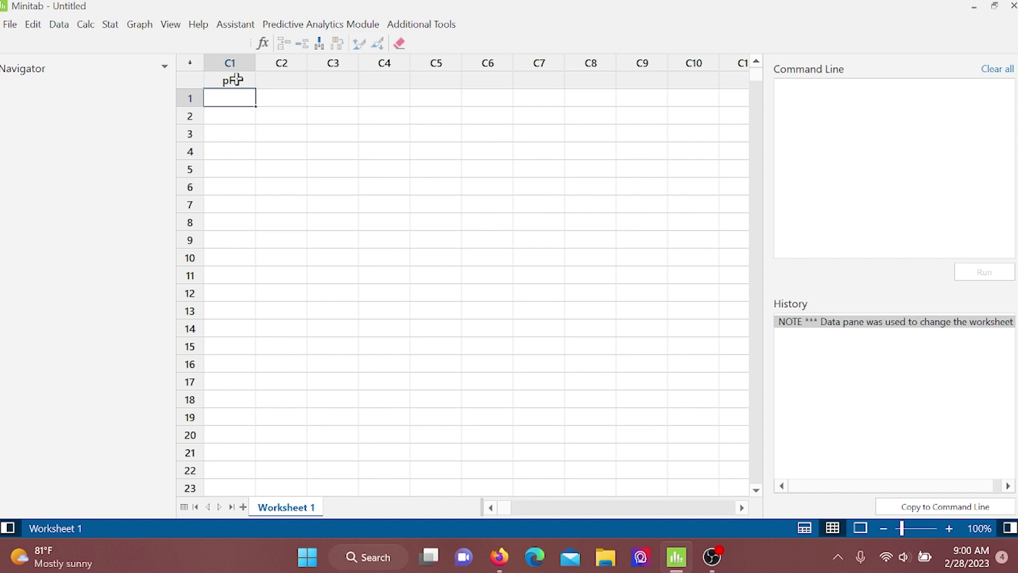
pyautogui.write('5.25')
pyautogui.press('Return')
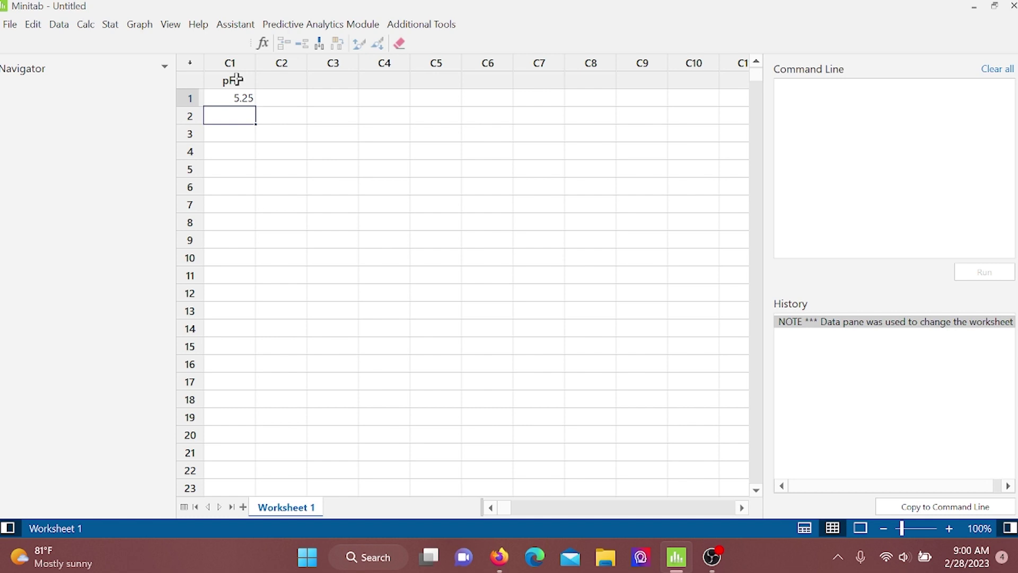
pyautogui.write('5.21')
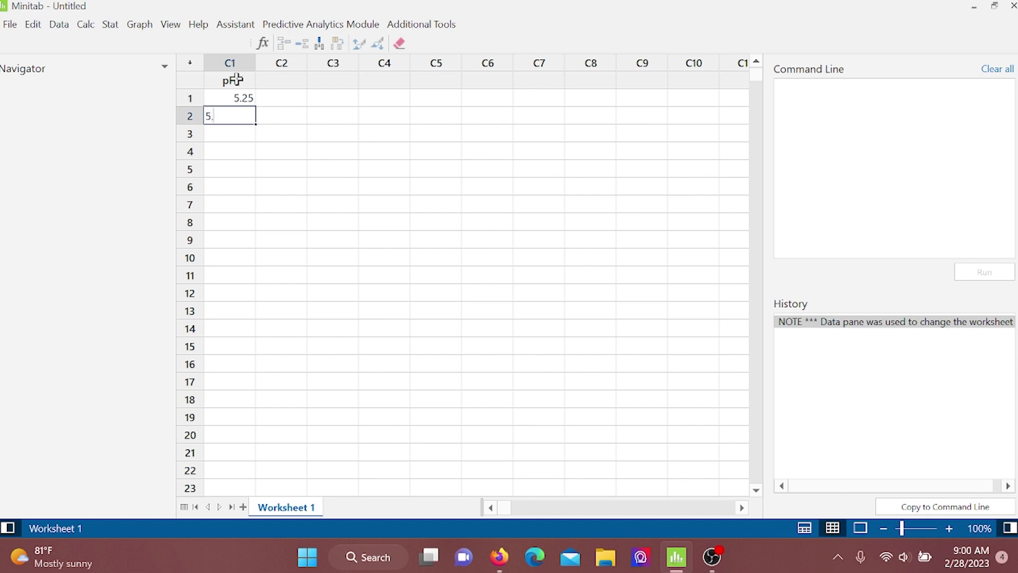
pyautogui.press('Return')
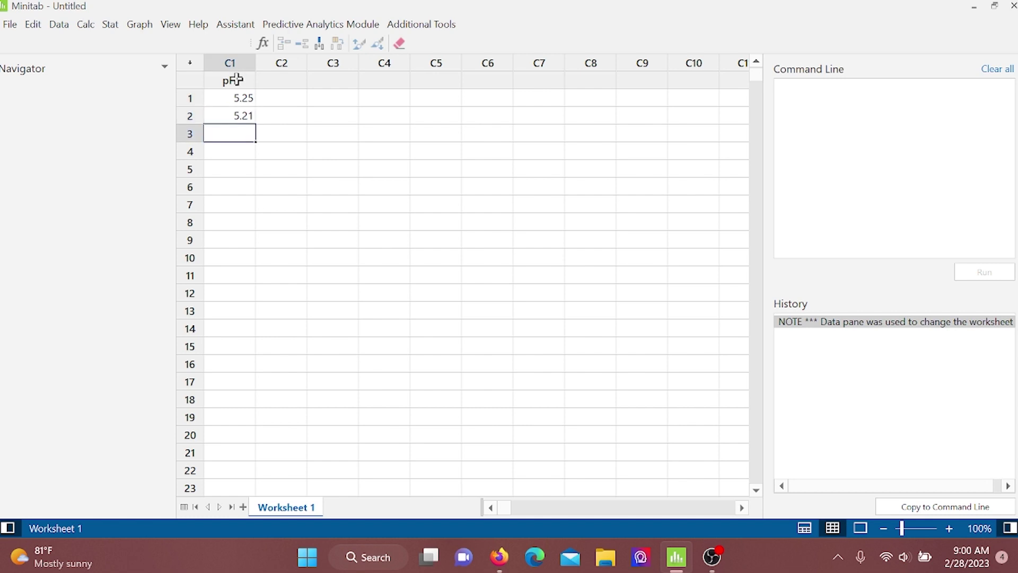
pyautogui.write('5.09')
pyautogui.press('Return')
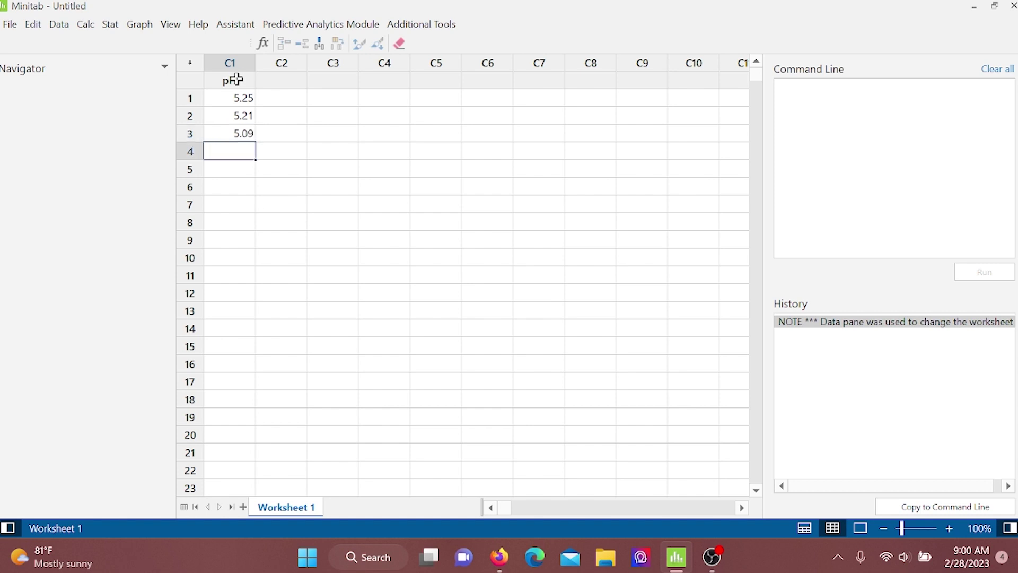
pyautogui.write('4.88')
pyautogui.press('Return')
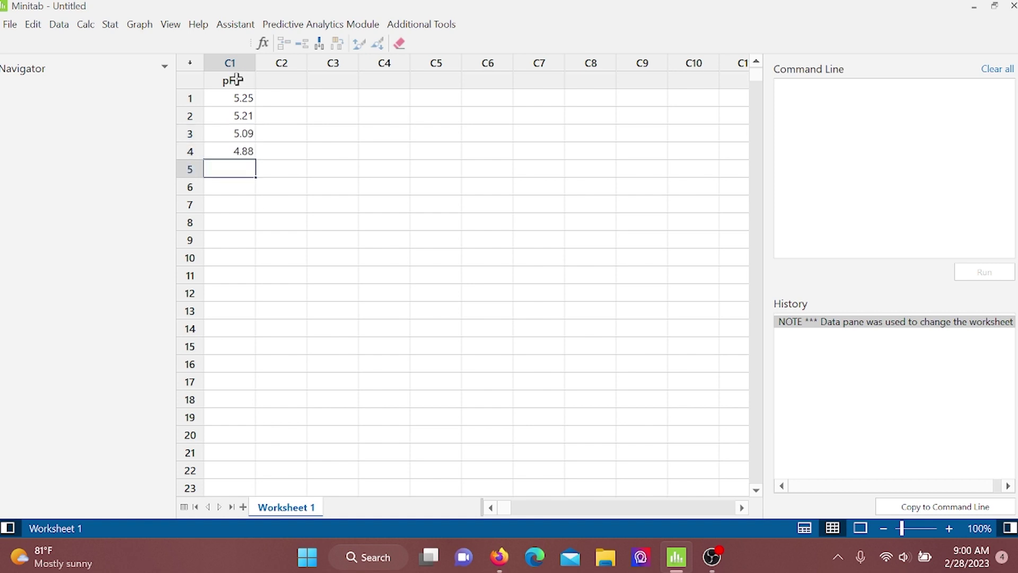
pyautogui.write('5.25')
pyautogui.press('Return')
pyautogui.write('5.18')
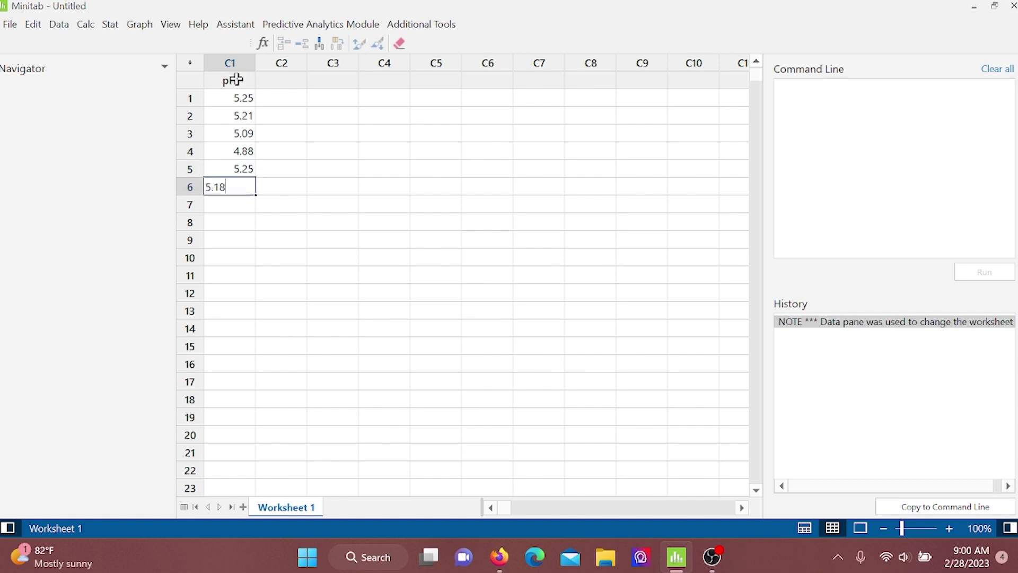
pyautogui.press('Return')
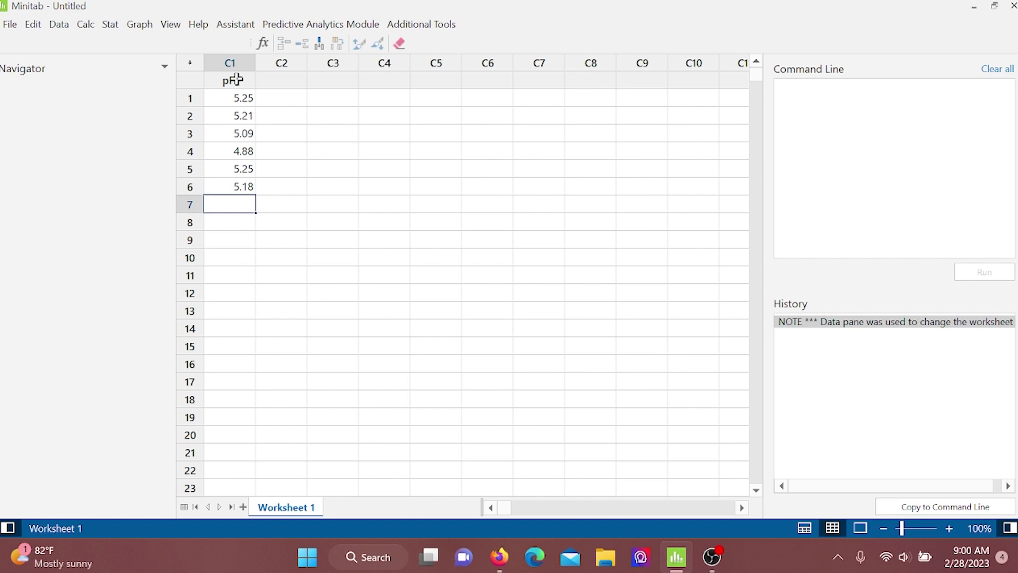
pyautogui.write('5.07')
pyautogui.press('Return')
pyautogui.write('4')
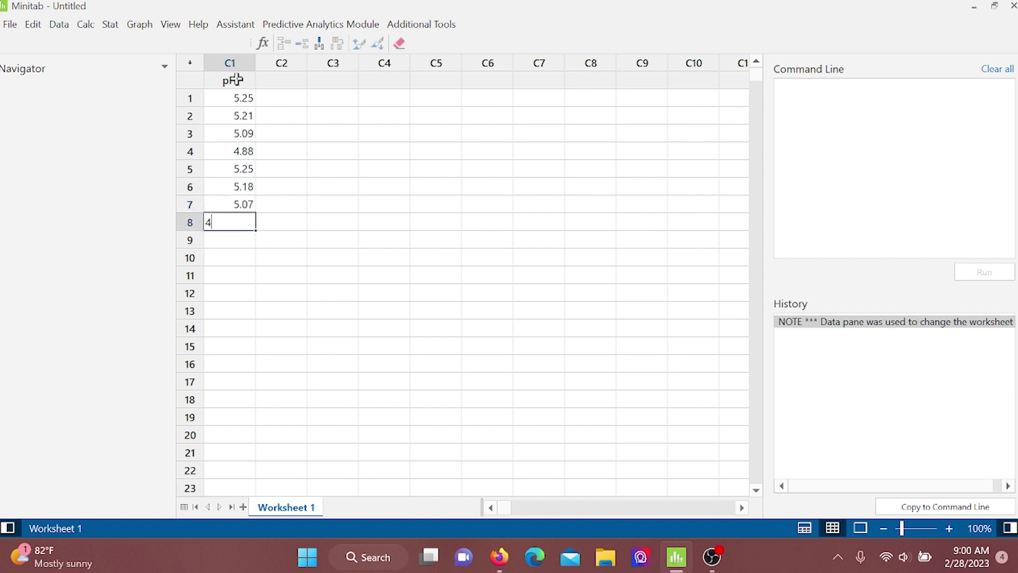
pyautogui.write('.87')
pyautogui.press('Return')
# - Enter pH rows 9–16: 5.24, 5.16, 5.06, 4.79, 4.23, 5.11, 5.04, 4.73
pyautogui.write('5.2')
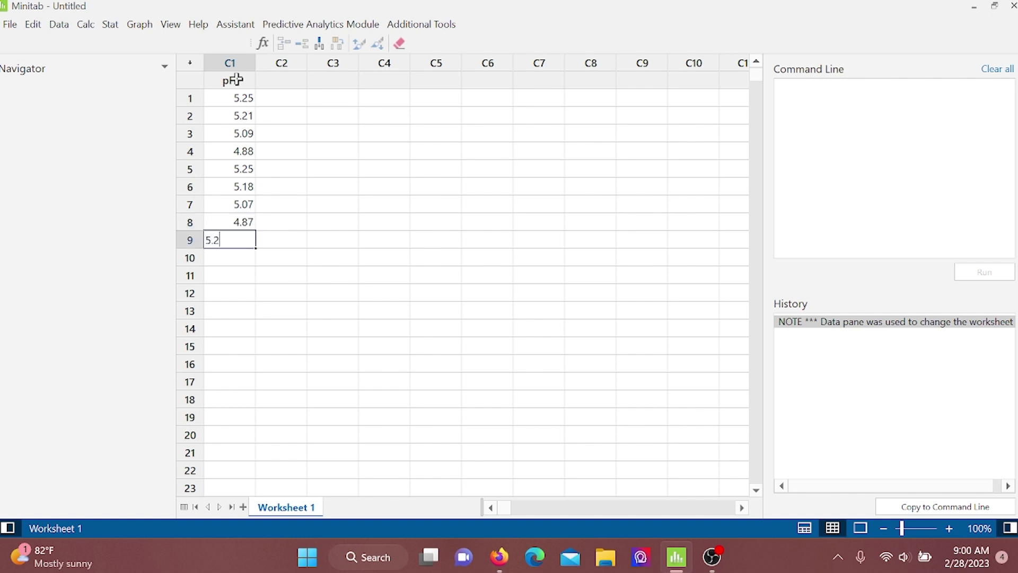
pyautogui.write('4')
pyautogui.press('Return')
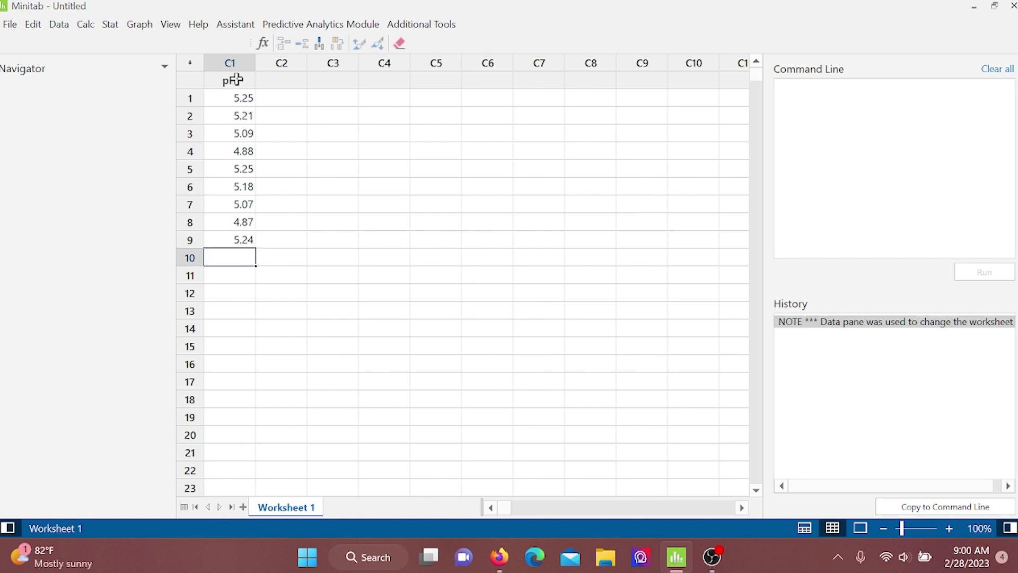
pyautogui.write('5.16')
pyautogui.press('Return')
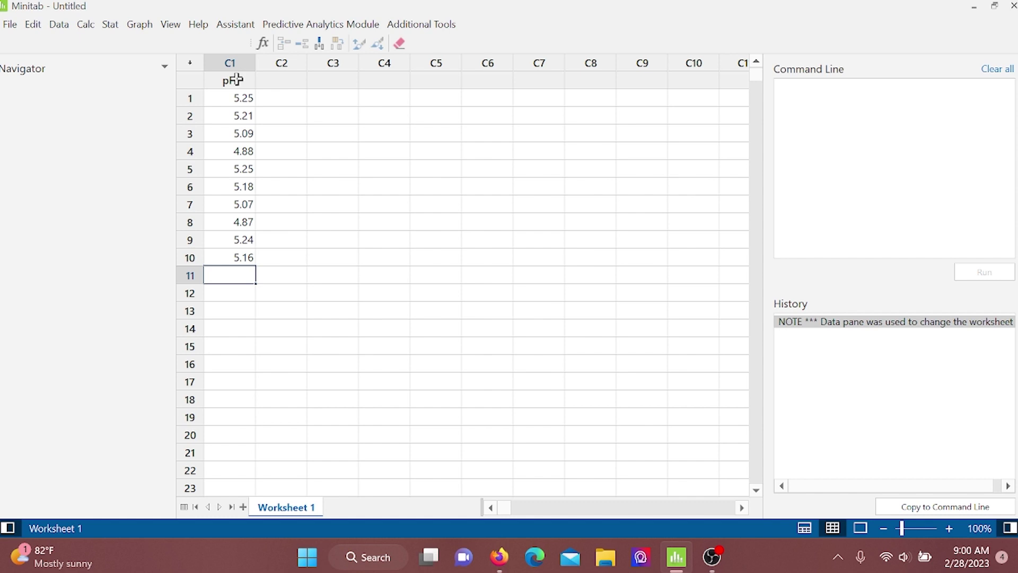
pyautogui.write('5.06')
pyautogui.press('Return')
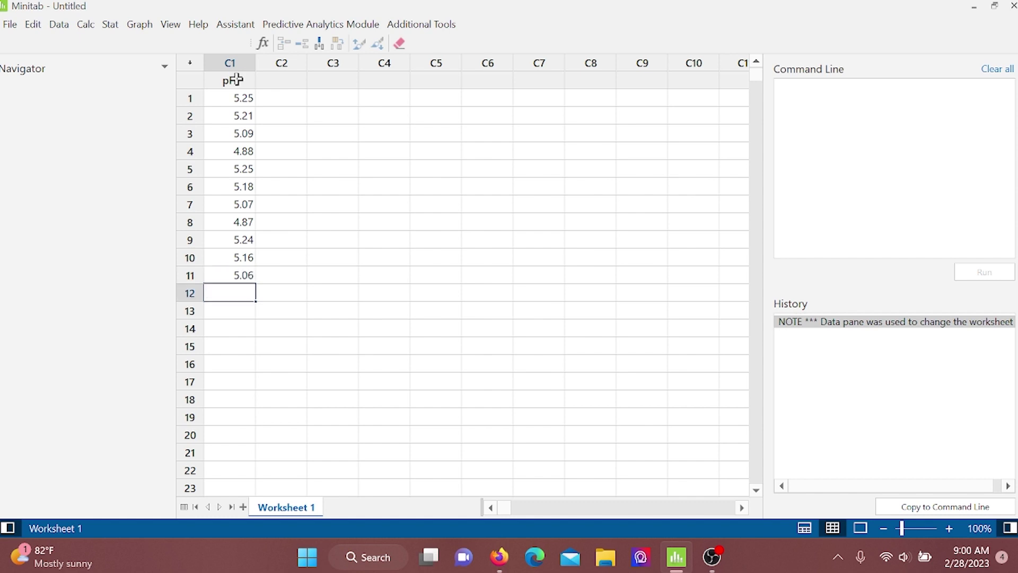
pyautogui.write('4.79')
pyautogui.press('Return')
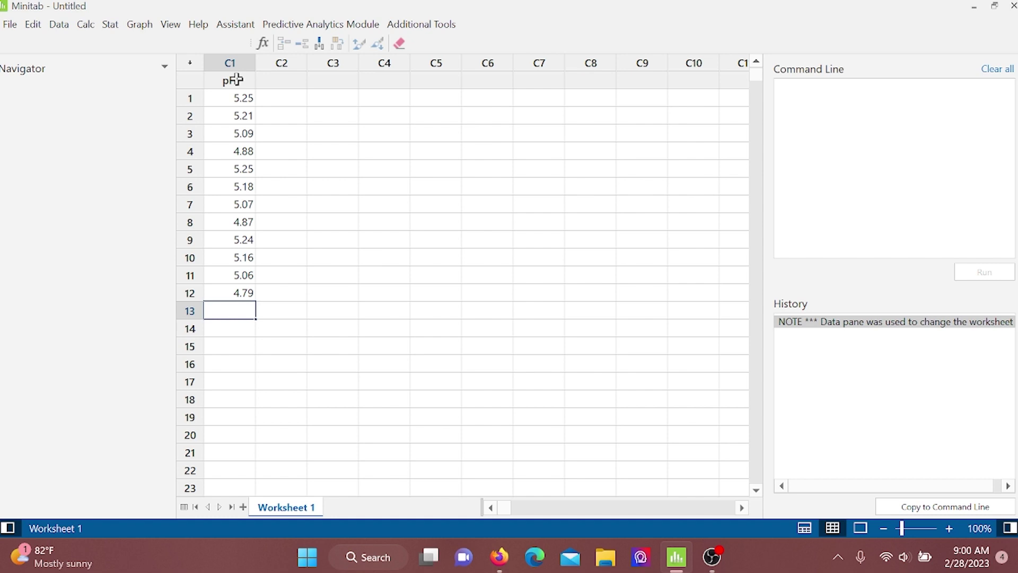
pyautogui.write('4.23')
pyautogui.press('Return')
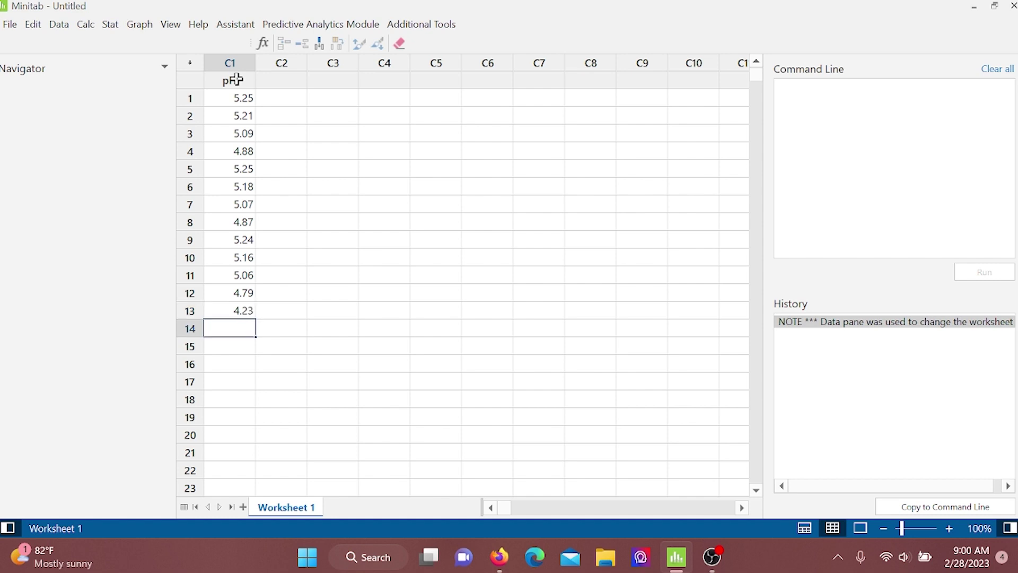
pyautogui.write('5.11')
pyautogui.press('Return')
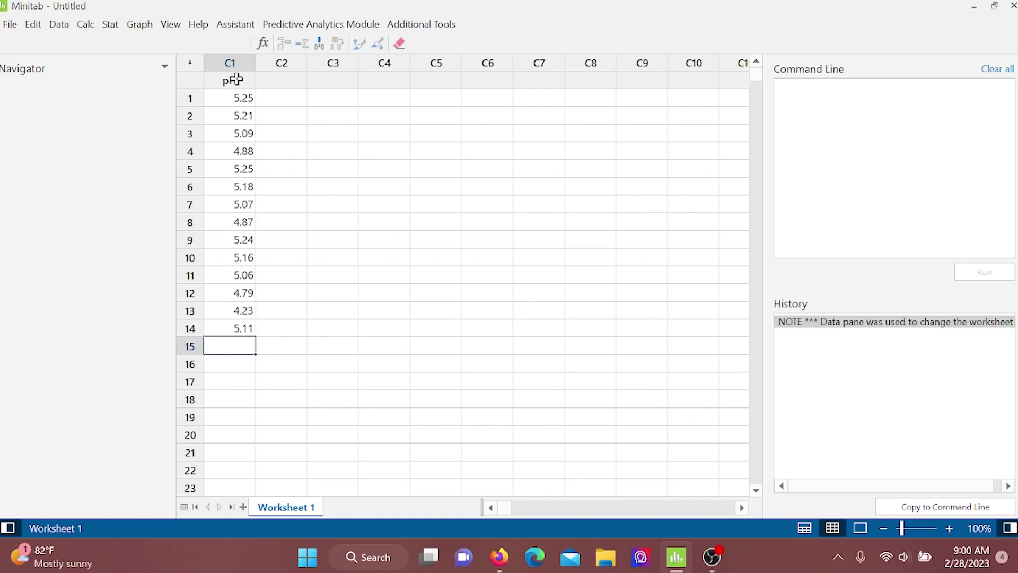
pyautogui.write('5.04')
pyautogui.press('Return')
pyautogui.write('4.73')
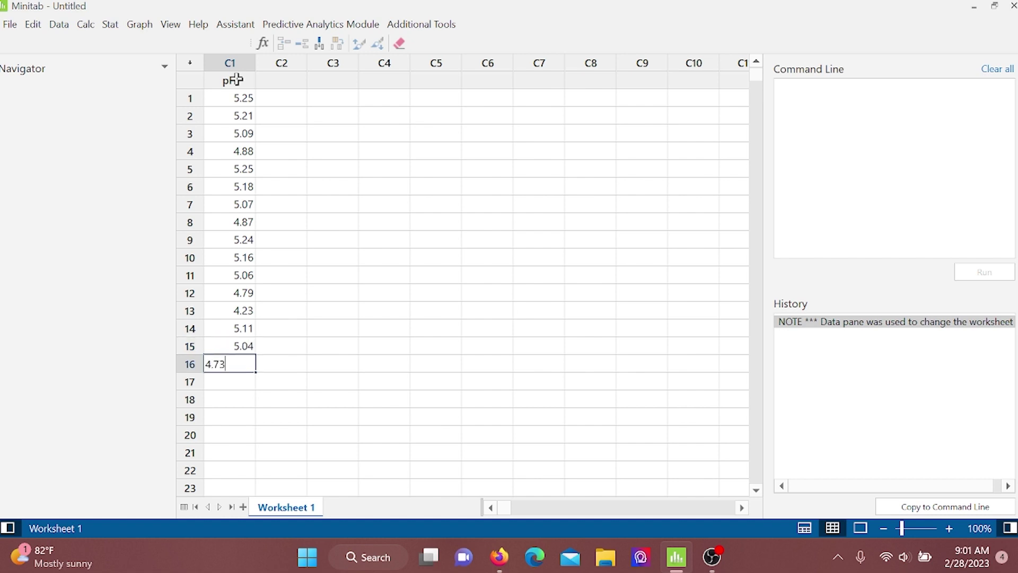
pyautogui.press('Return')
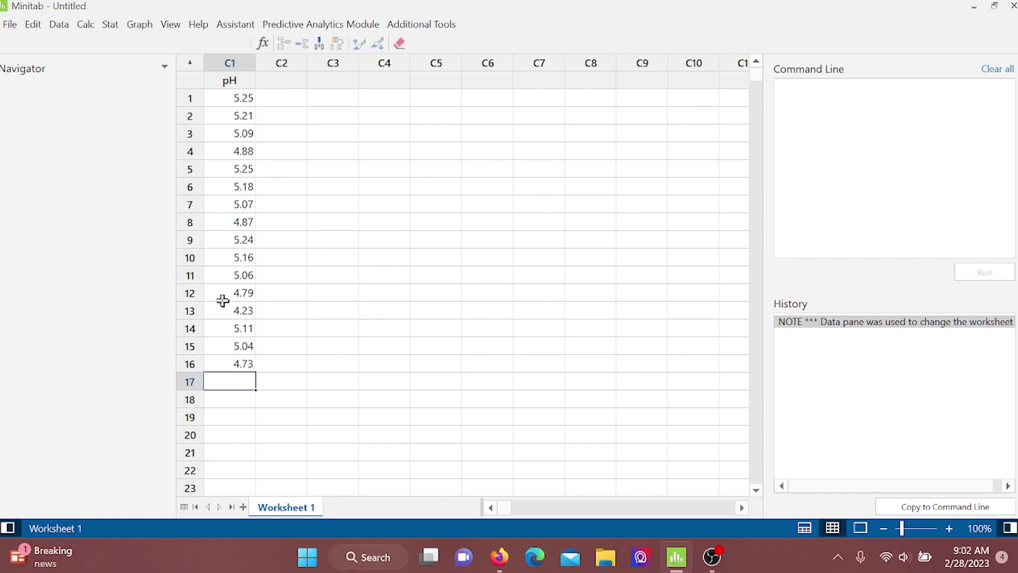
# - Run a 1-Sample Sign test on pH with test median 5.2 and alternative 'less than'
pyautogui.click(114, 29)
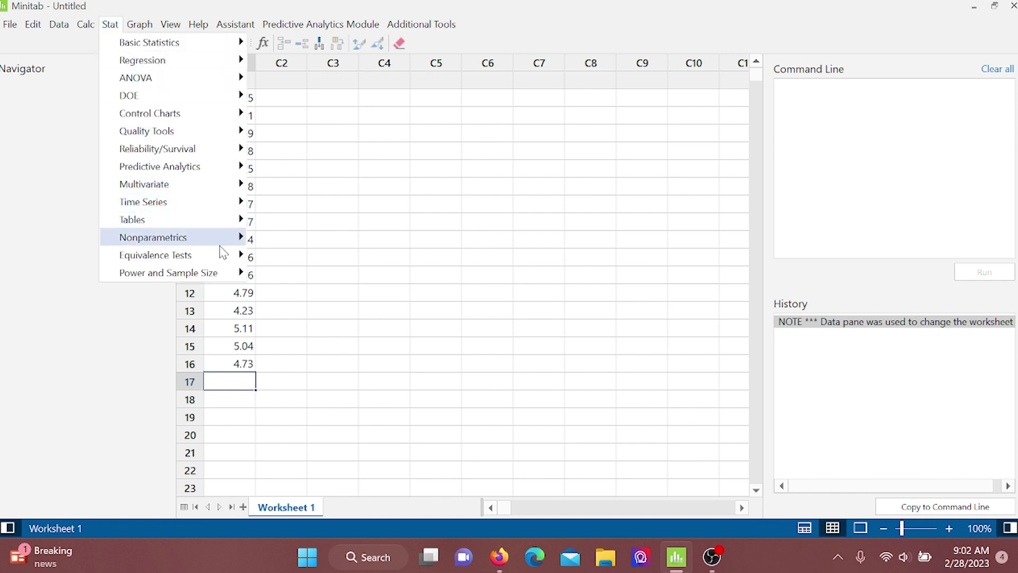
pyautogui.moveTo(221, 238)
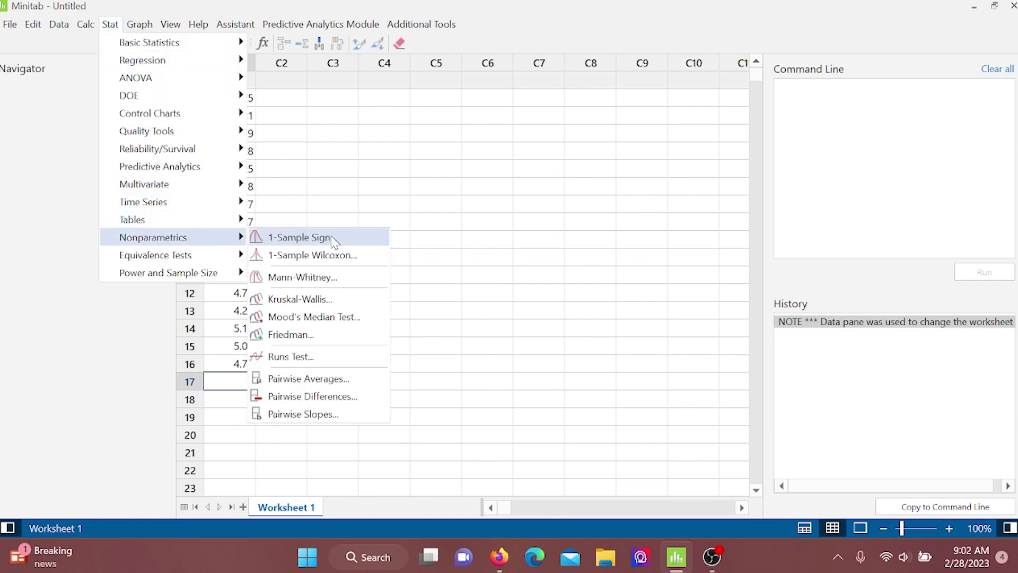
pyautogui.click(300, 238)
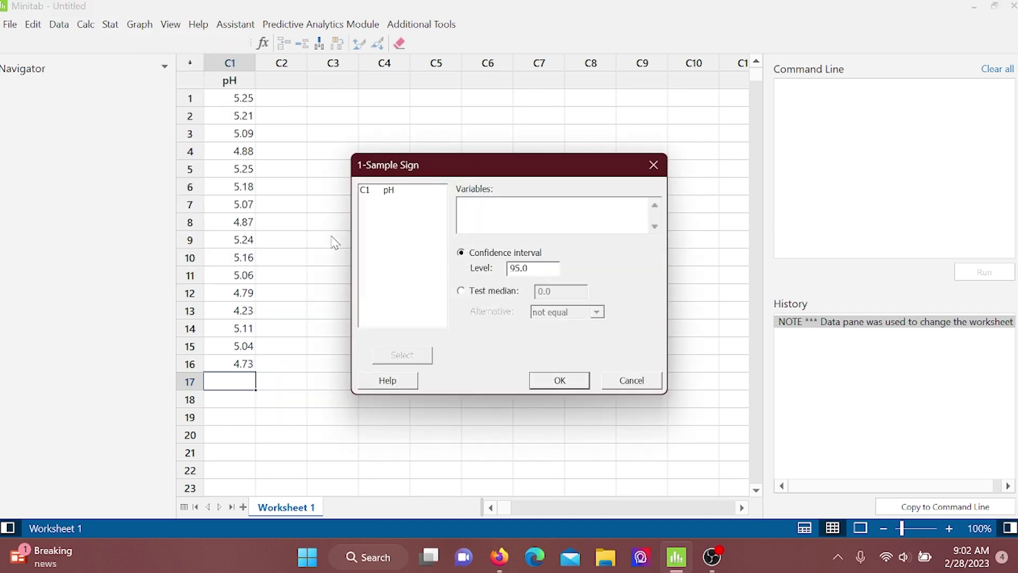
pyautogui.doubleClick(387, 190)
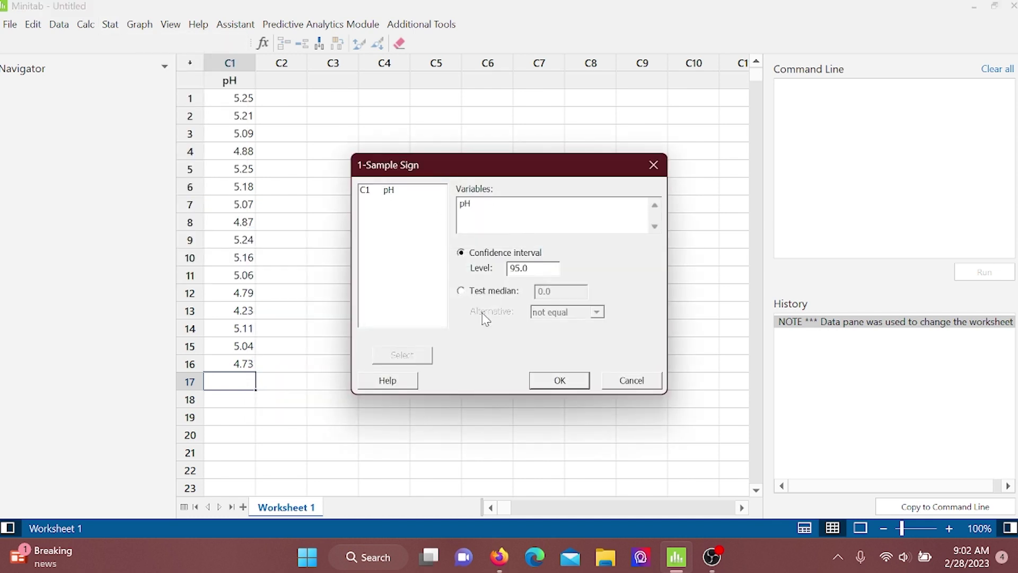
pyautogui.click(462, 292)
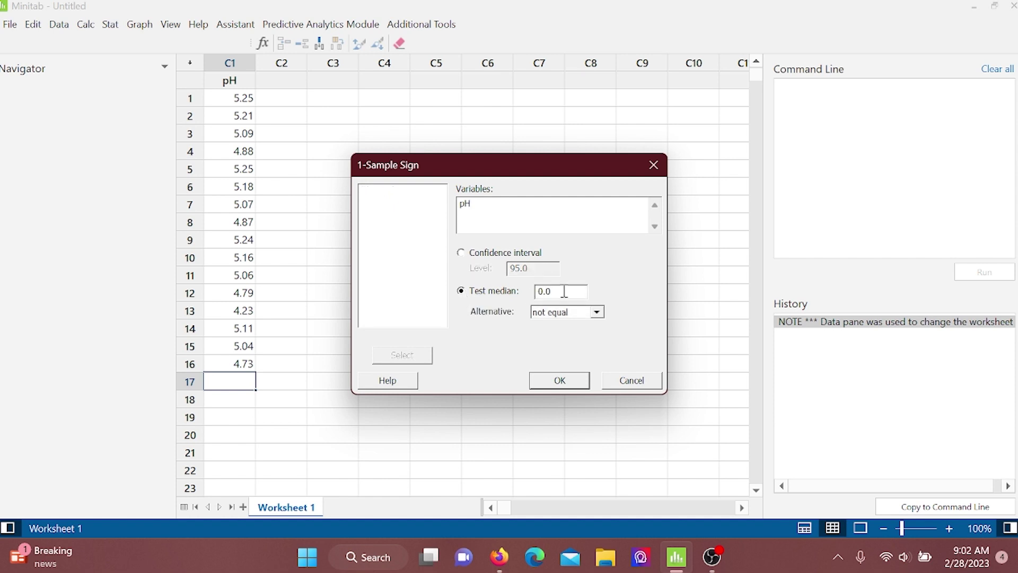
pyautogui.click(580, 296)
pyautogui.press('BackSpace')
pyautogui.press('BackSpace')
pyautogui.press('BackSpace')
pyautogui.write('5.2')
pyautogui.click(597, 313)
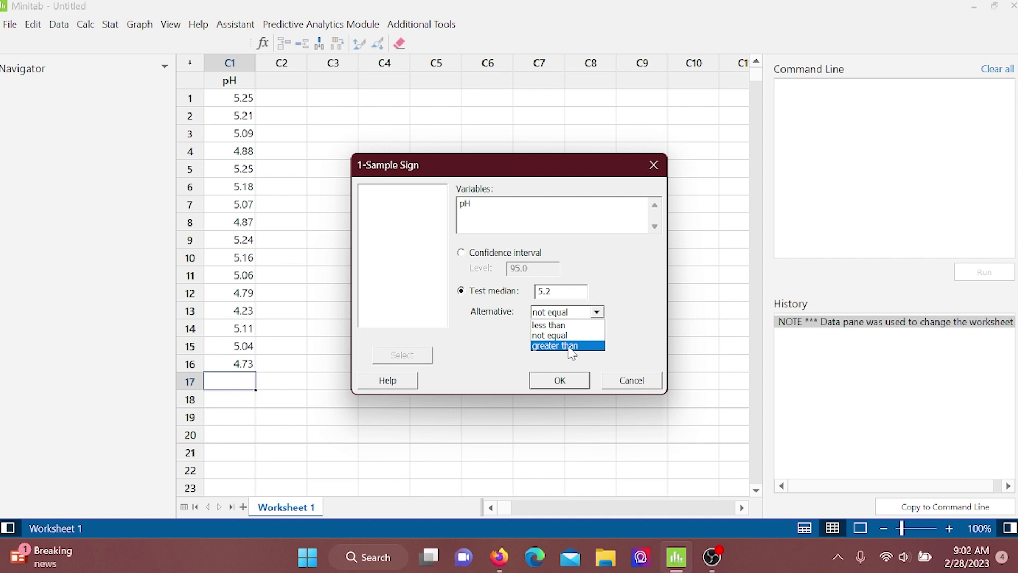
pyautogui.click(563, 326)
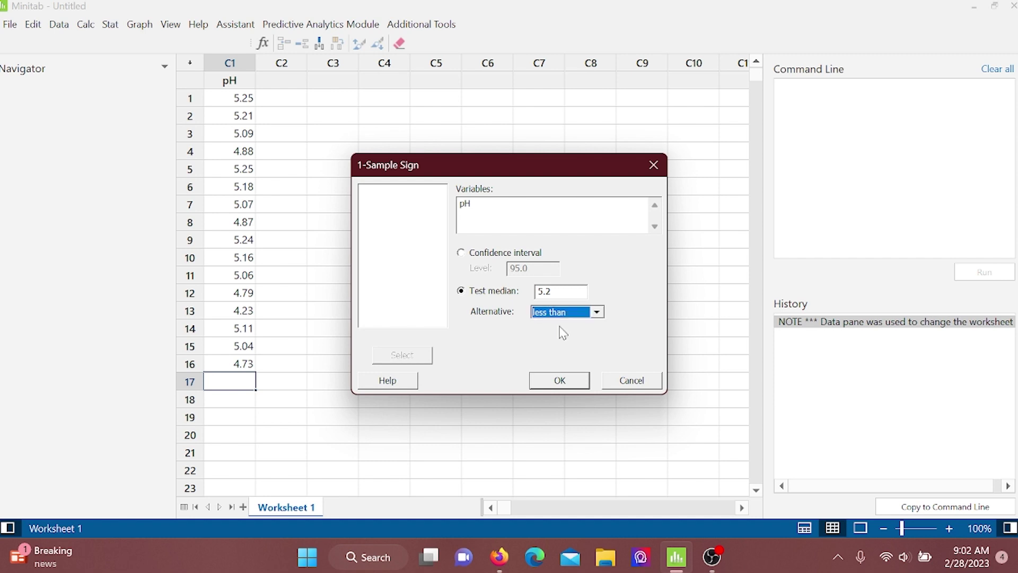
pyautogui.click(561, 381)
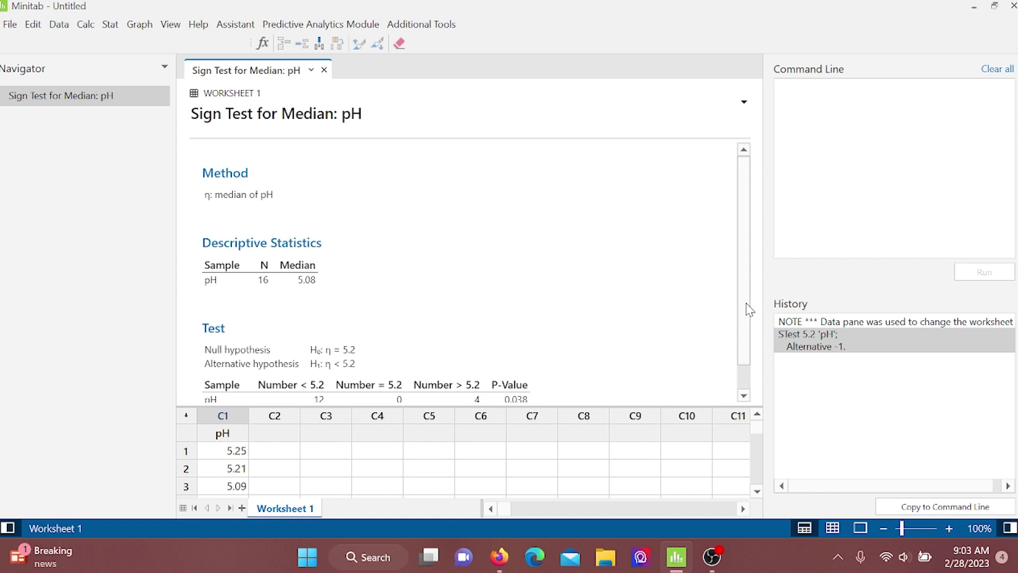
pyautogui.moveTo(746, 306); pyautogui.dragTo(743, 335)
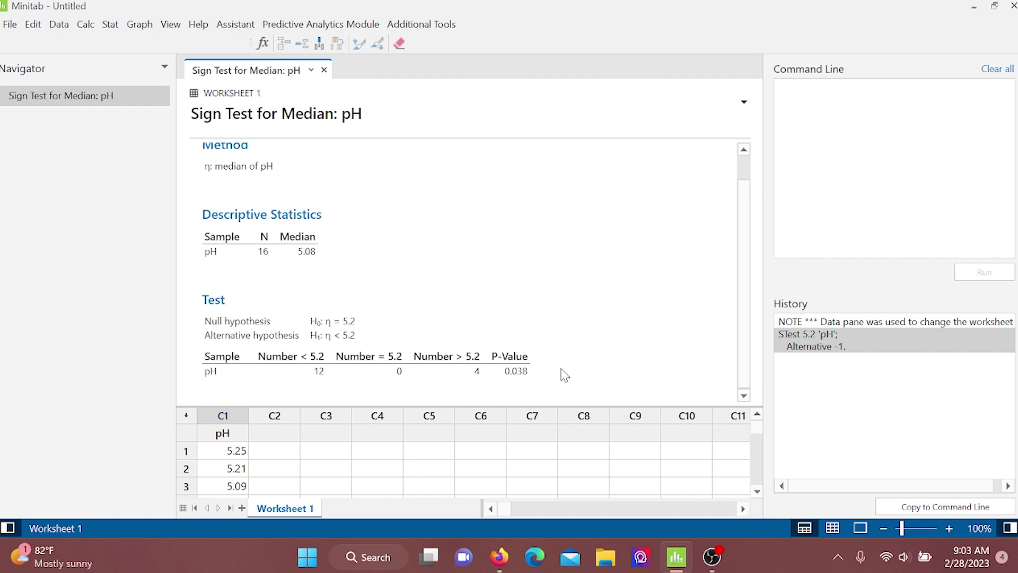
# - Switch to the output-only view so the sign test report fills the window without the worksheet
pyautogui.click(858, 527)
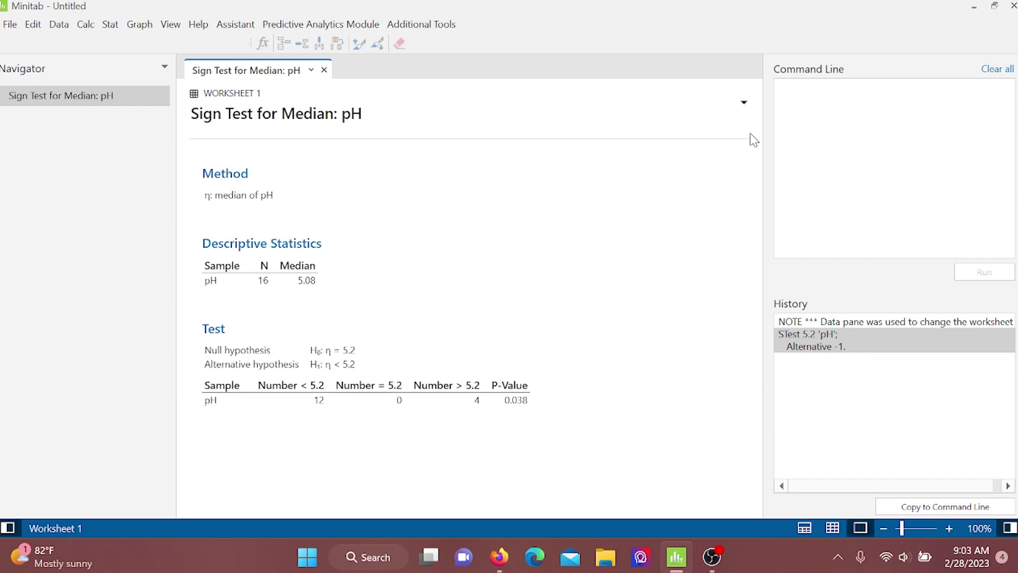